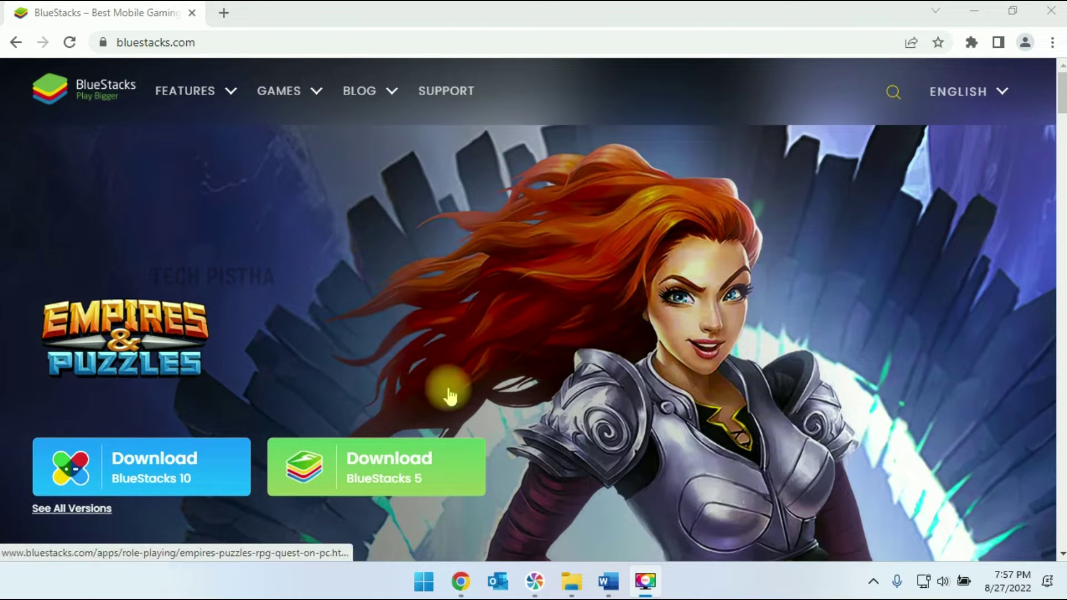
- Download the BlueStacks 5 installer from the BlueStacks website and install it with the default options
left_click(430, 476)
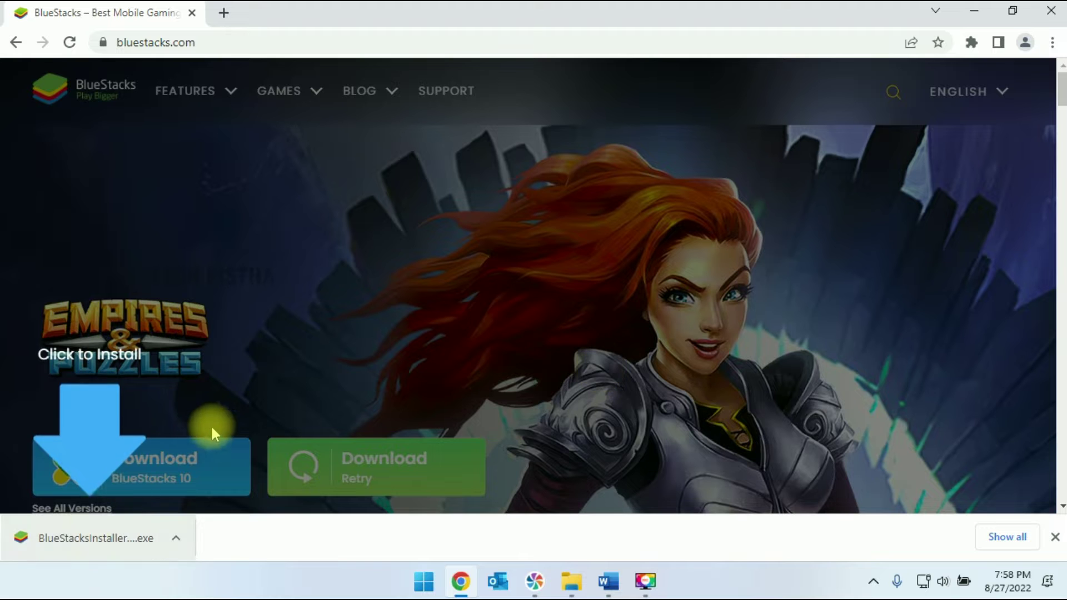
left_click(82, 539)
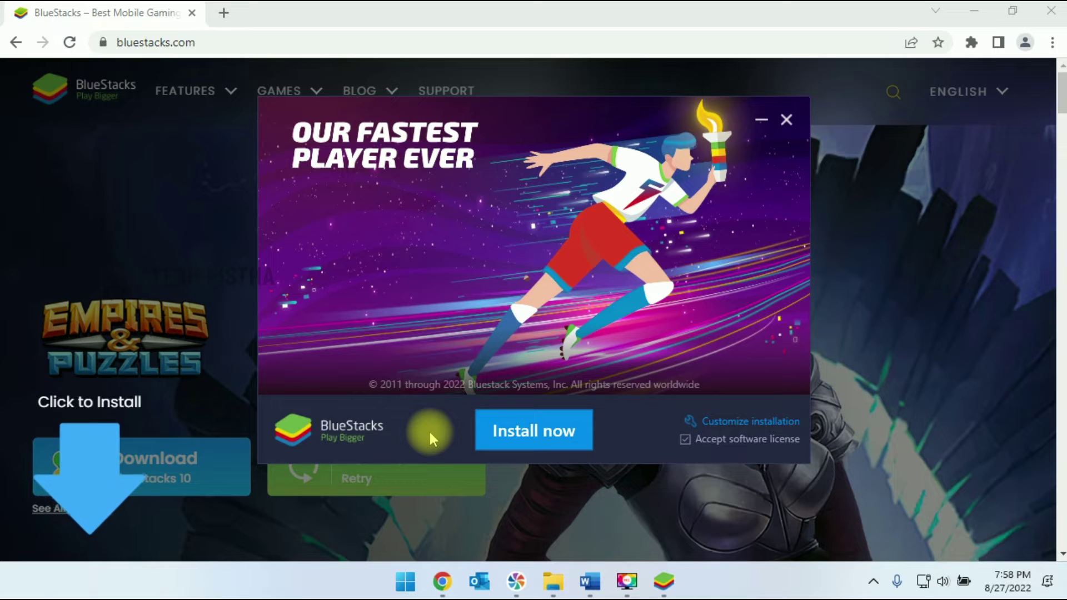
left_click(524, 442)
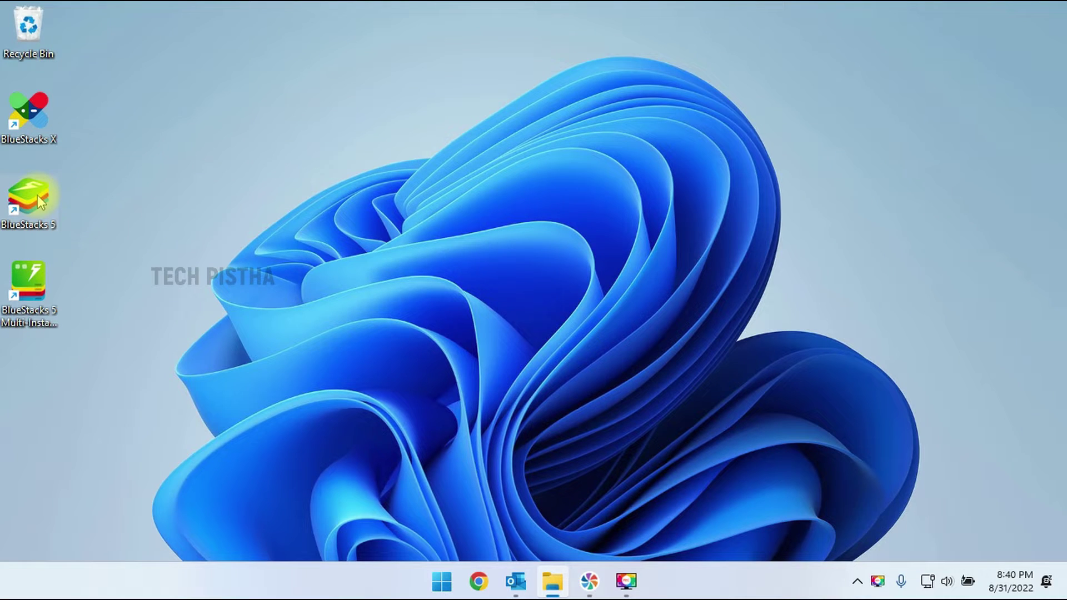
- Try to launch BlueStacks 5 normally from the desktop and dismiss the incompatible Windows settings message
double_click(38, 195)
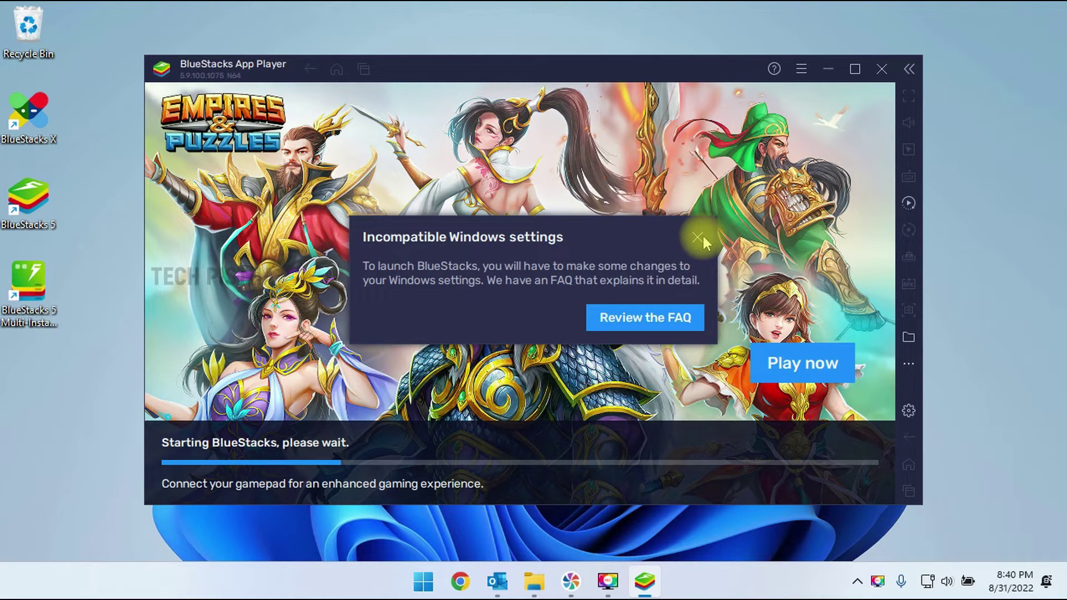
left_click(700, 238)
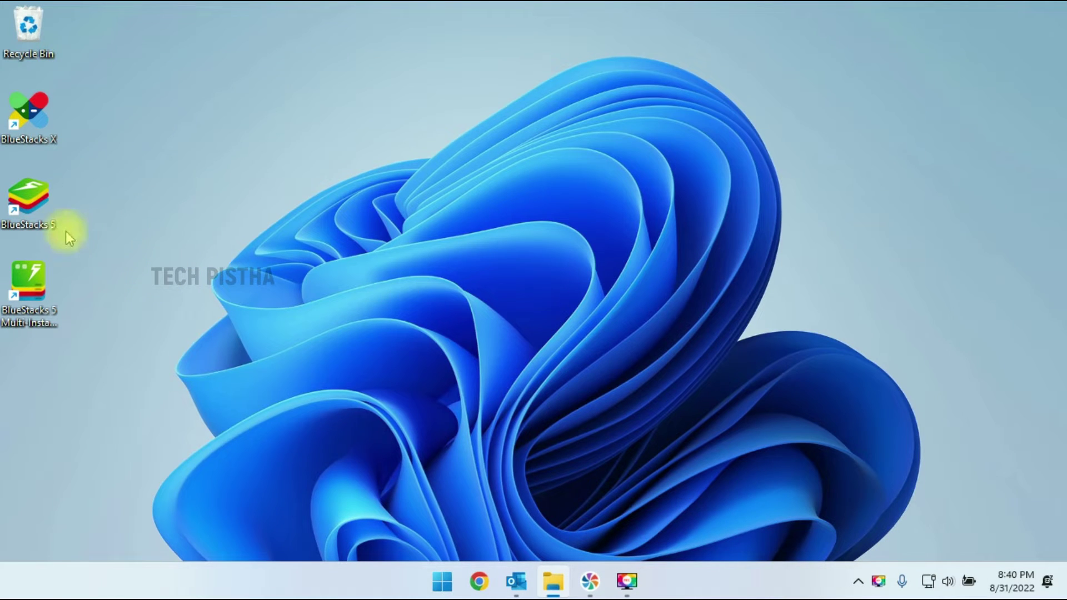
- Run BlueStacks 5 as administrator from its desktop shortcut and maximize the player window
right_click(38, 201)
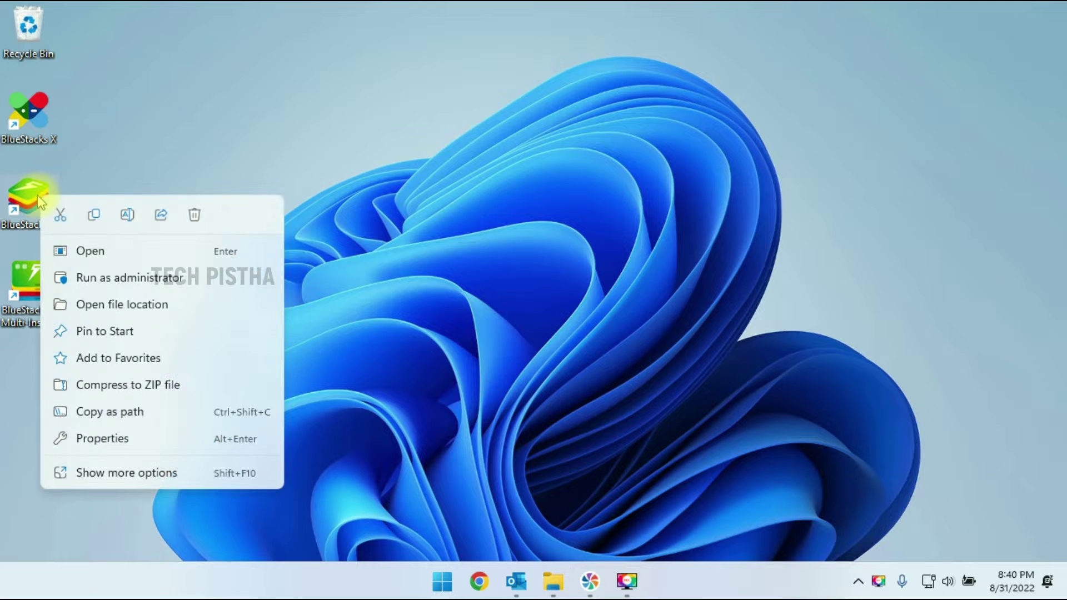
left_click(94, 278)
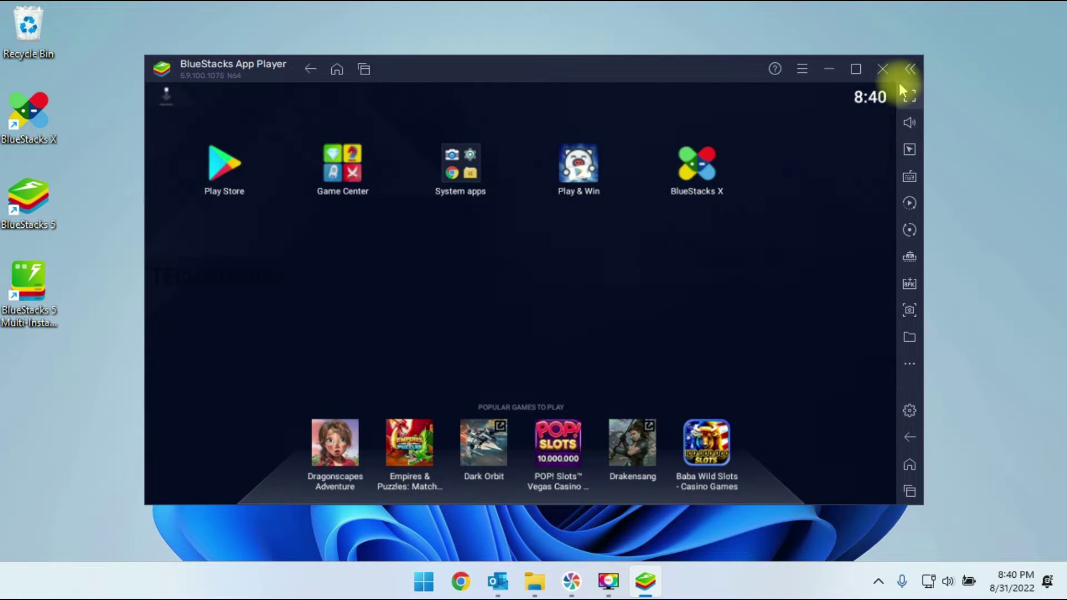
left_click(855, 69)
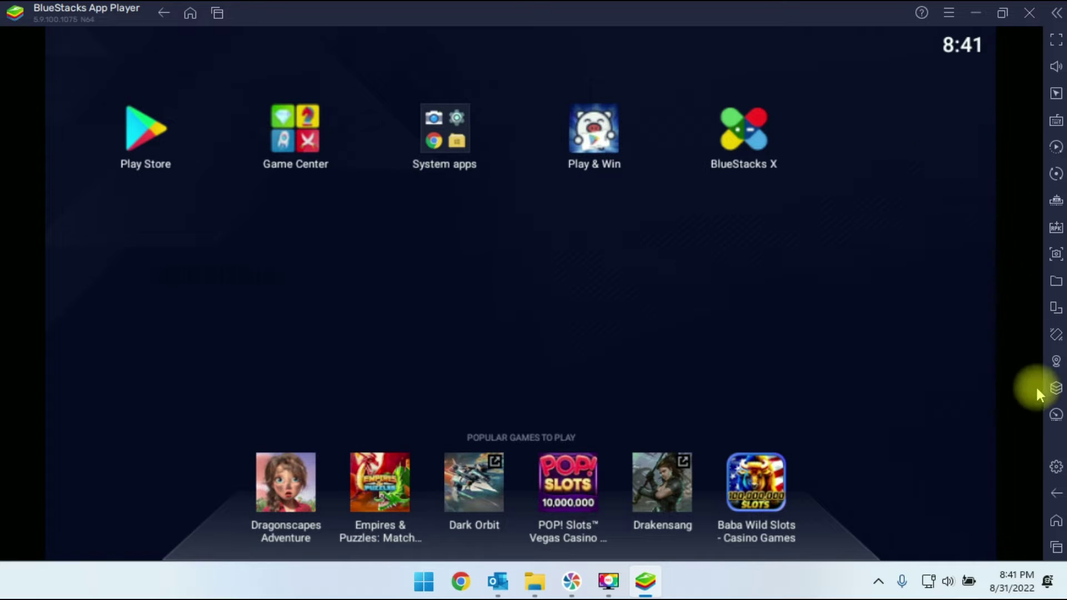
- Try the 1280 x 720 display resolution in the player settings and discard the change
left_click(1055, 469)
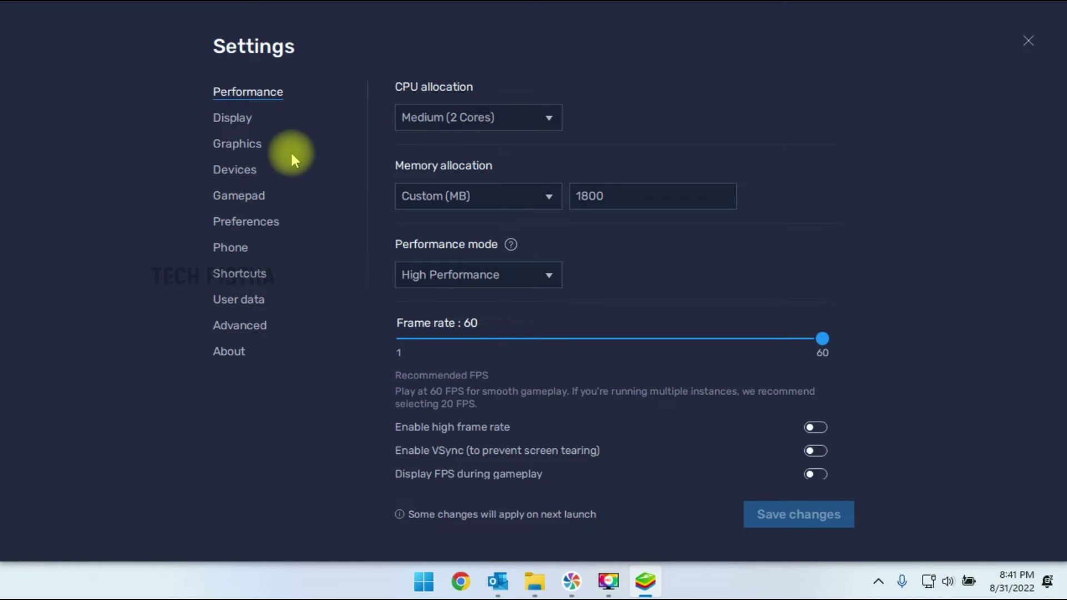
left_click(245, 121)
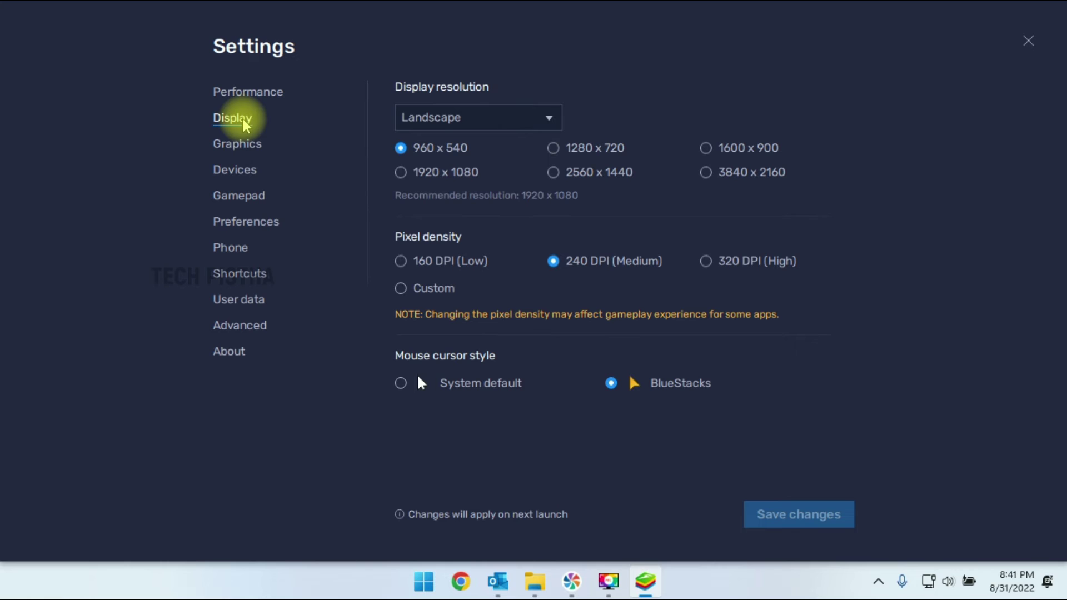
left_click(556, 154)
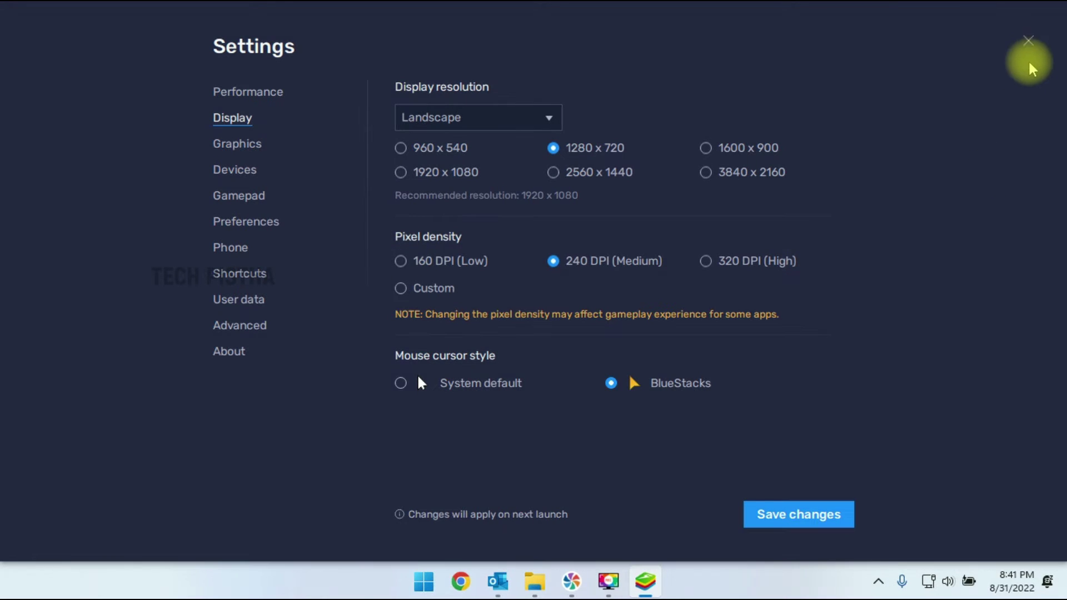
left_click(1027, 42)
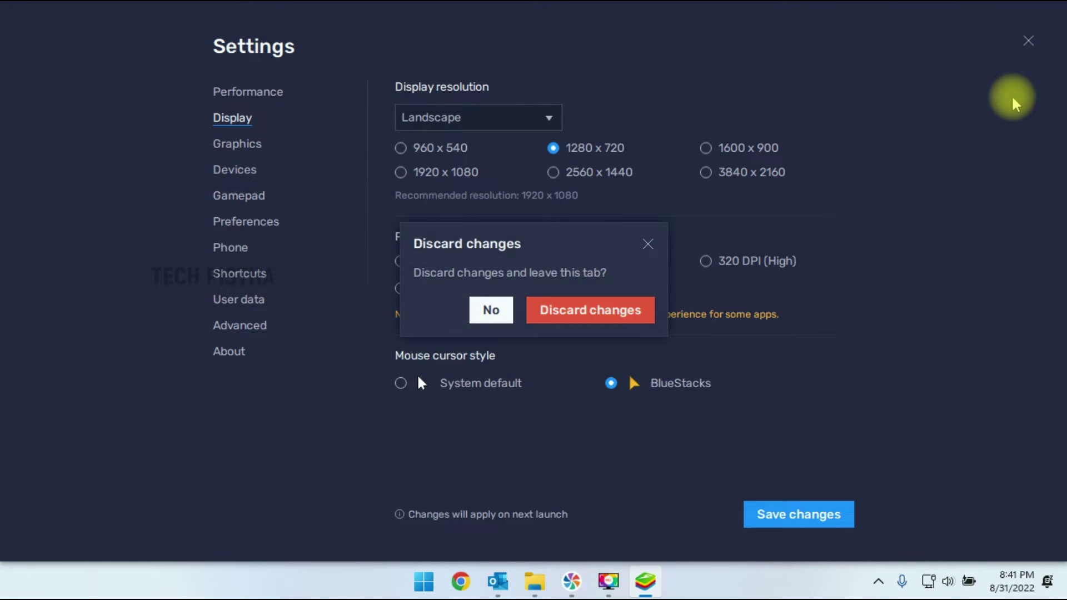
left_click(574, 317)
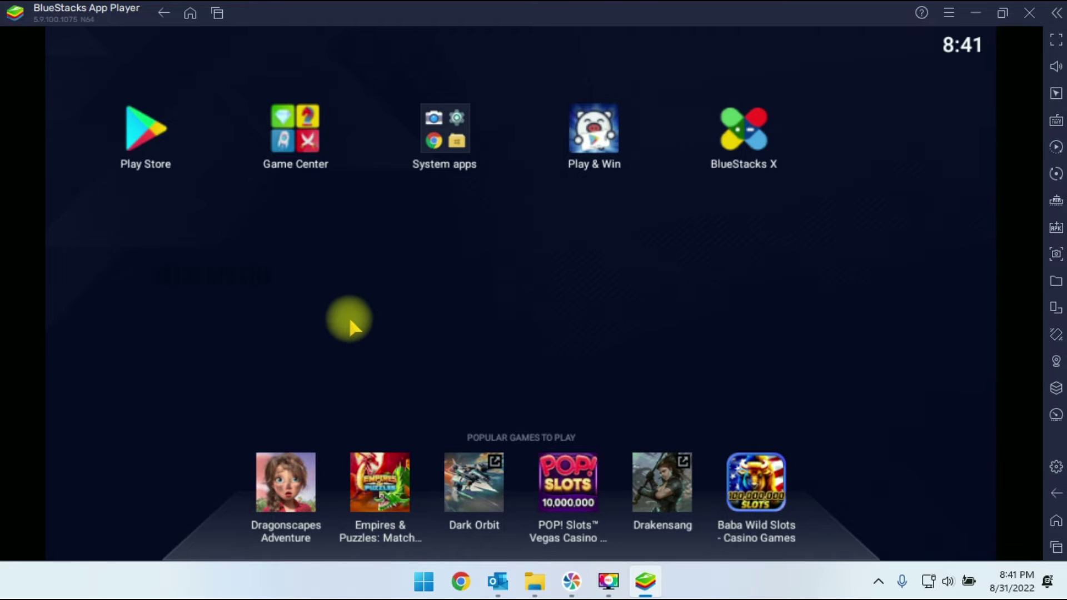
- Open the Play Store and start signing in with a Google account
left_click(147, 142)
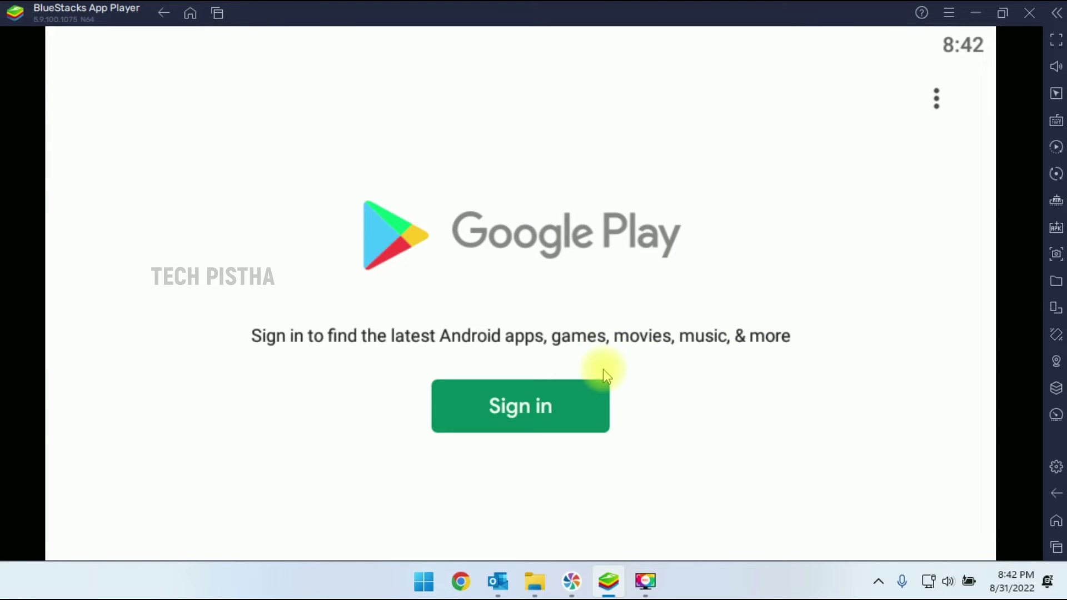
left_click(562, 415)
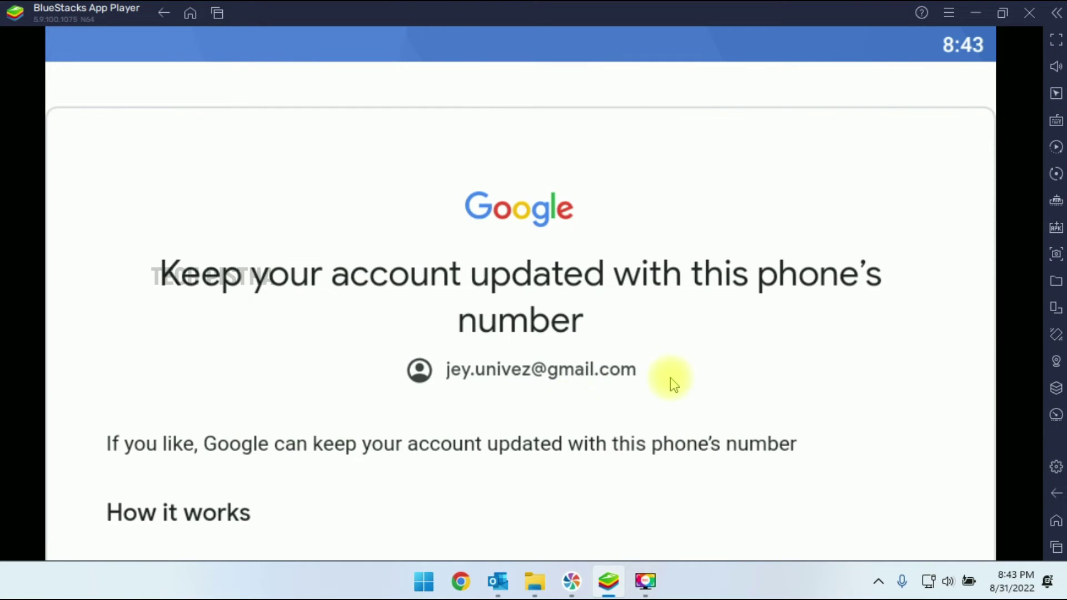
- Agree to keep the Google account updated with this phone's number and decline the Google Contacts backup
scroll(674, 381, "down", 5)
scroll(722, 389, "down", 5)
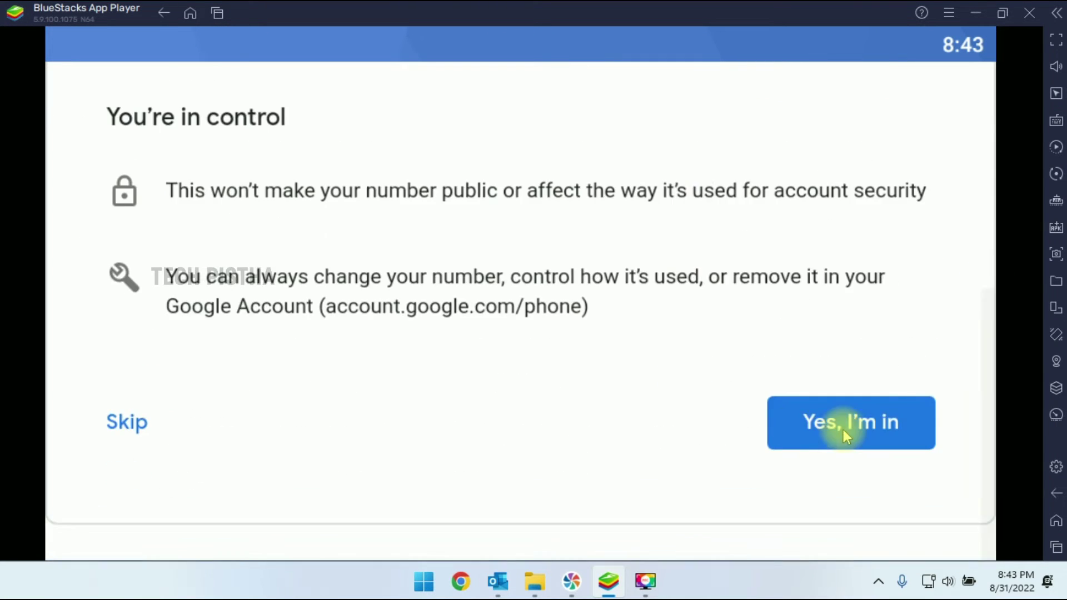
left_click(841, 431)
scroll(664, 392, "down", 5)
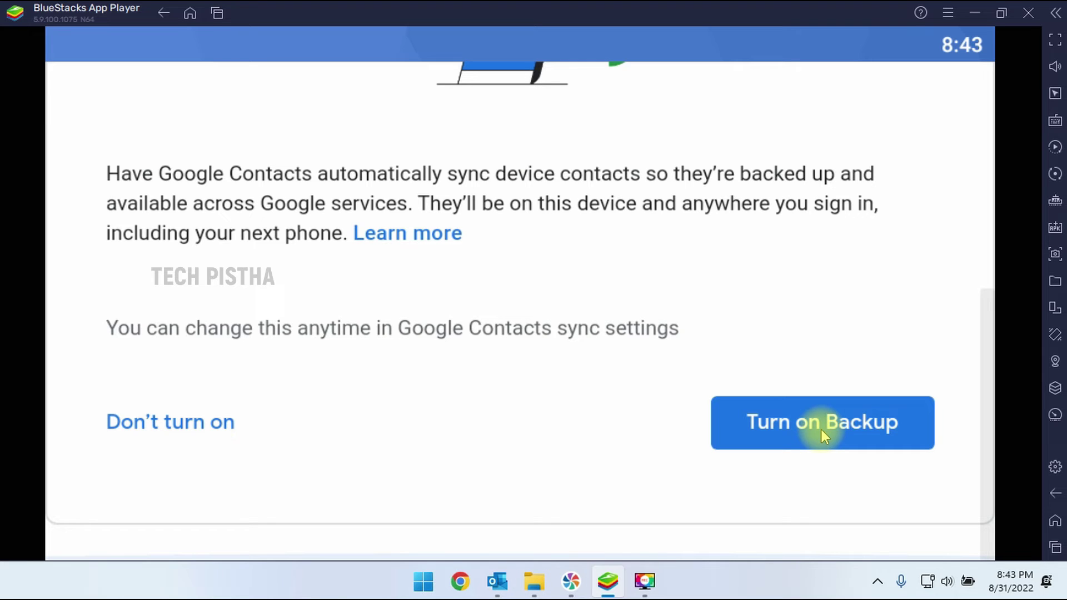
left_click(229, 428)
- Agree to the Google Terms of Service and accept the Google services settings with Google Drive backup on
scroll(743, 374, "down", 8)
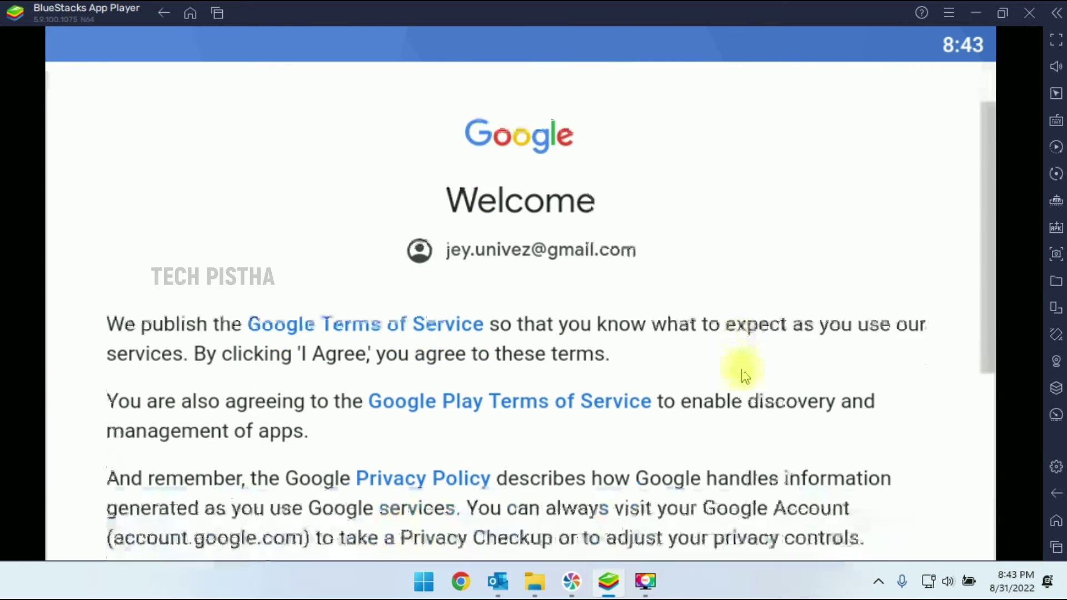
left_click(871, 288)
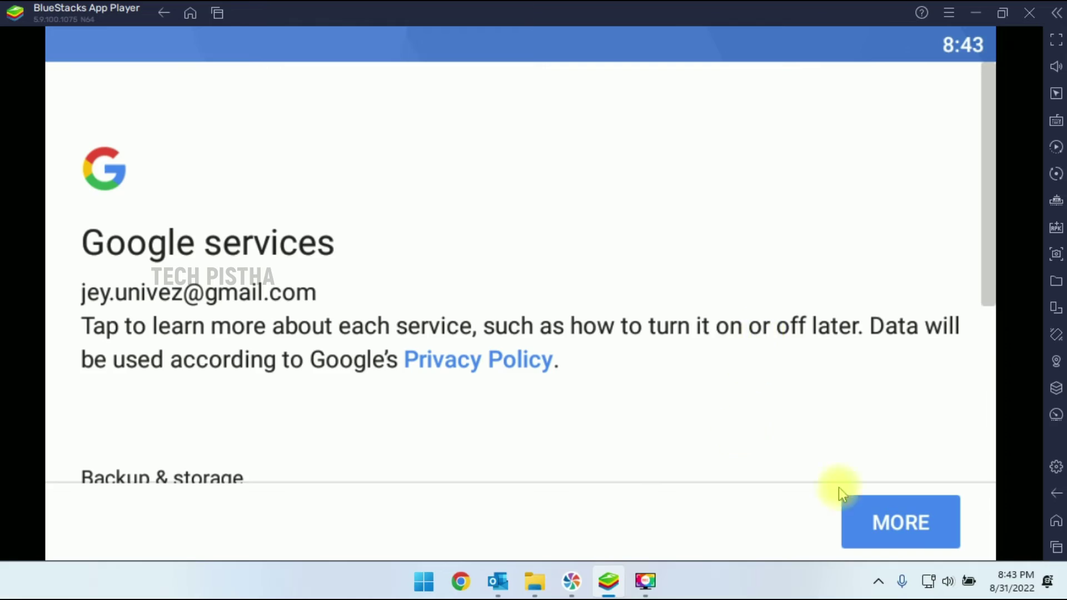
left_click(841, 497)
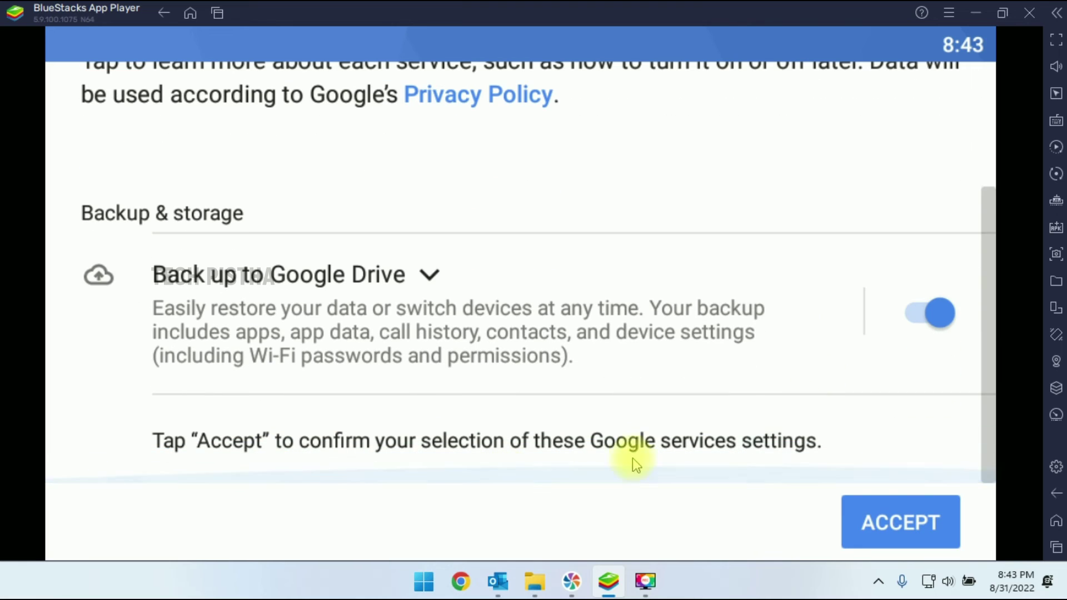
left_click(909, 526)
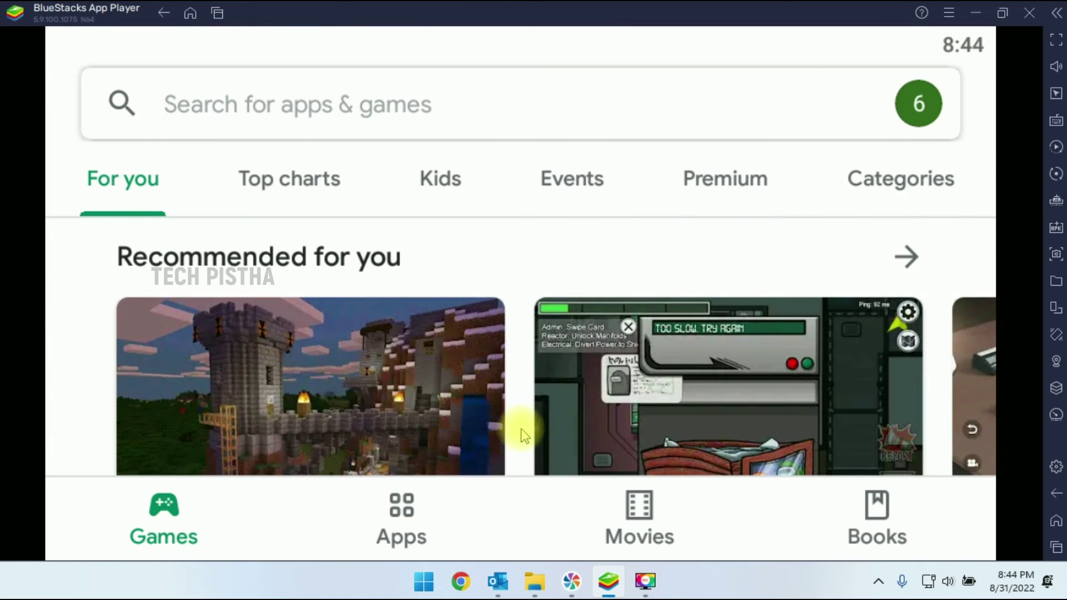
- Install Instagram from the suggested apps in the Play Store's Apps section
left_click(399, 519)
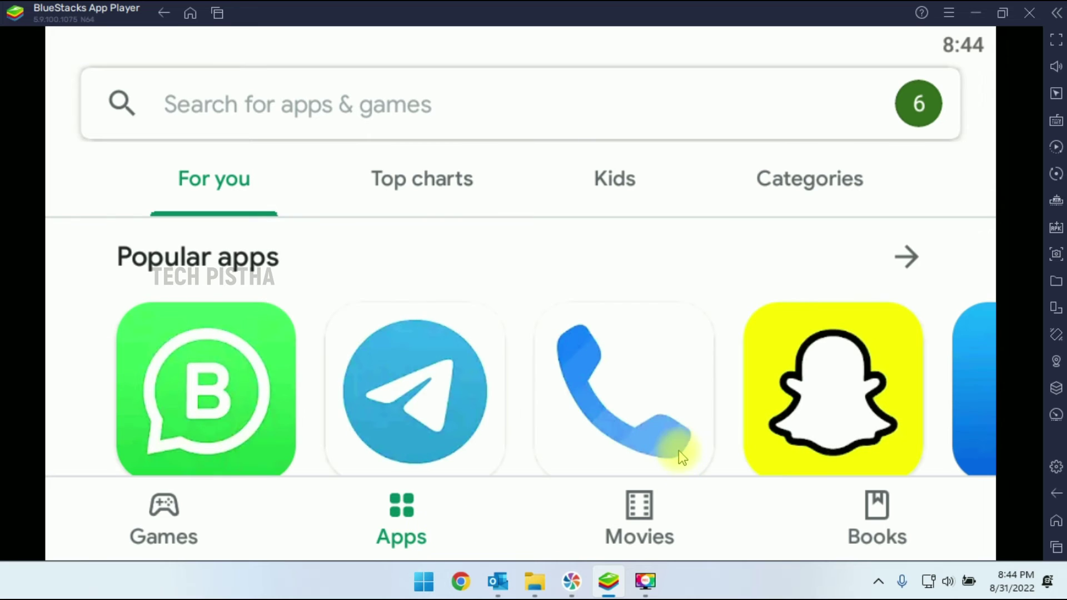
scroll(670, 384, "down", 5)
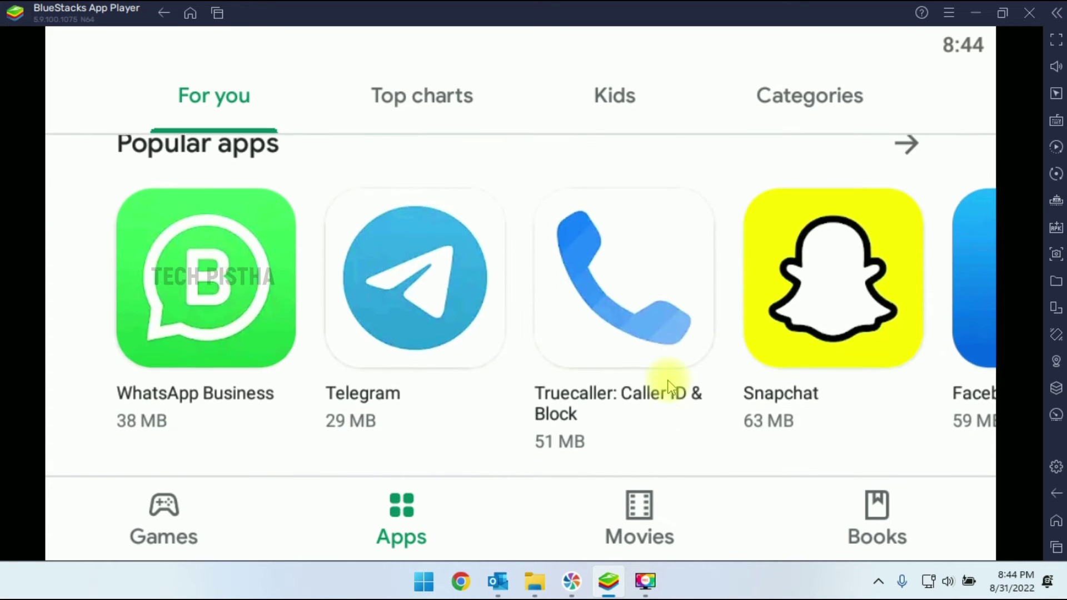
scroll(670, 384, "down", 6)
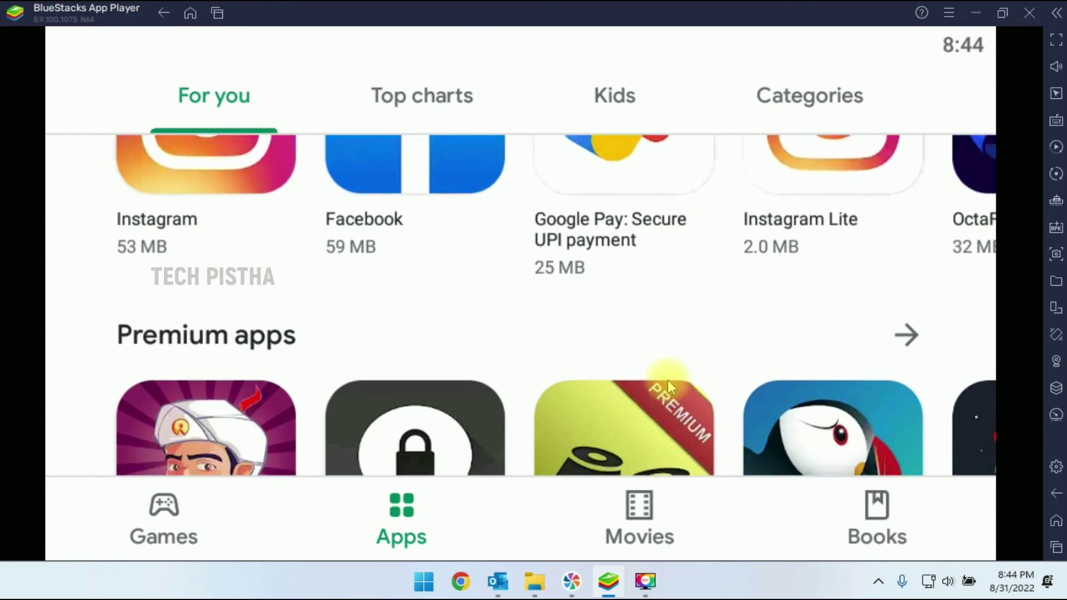
scroll(667, 380, "up", 1)
scroll(667, 380, "up", 5)
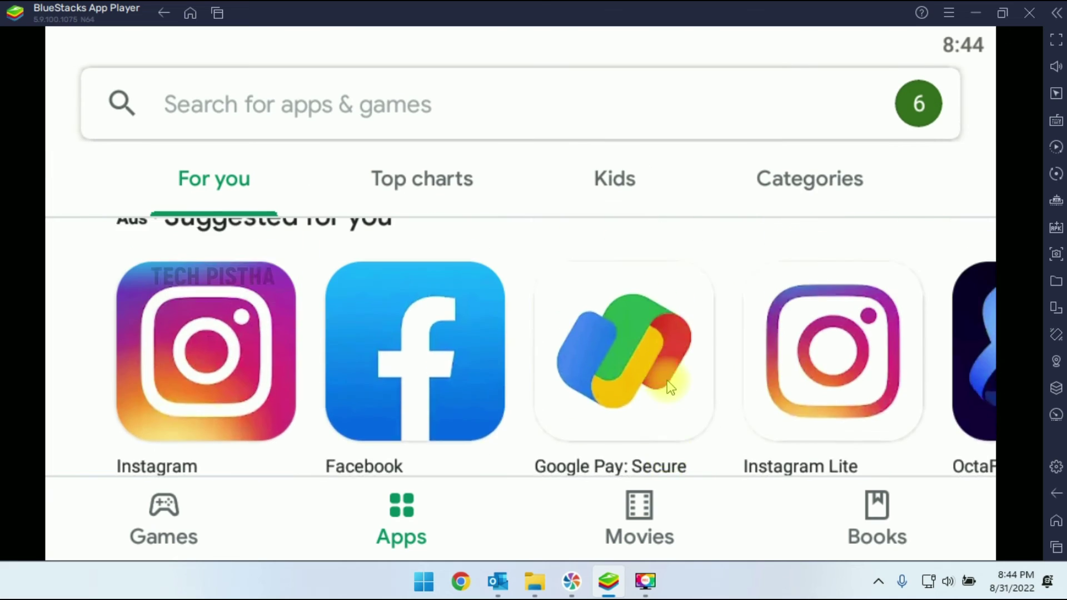
scroll(667, 380, "down", 4)
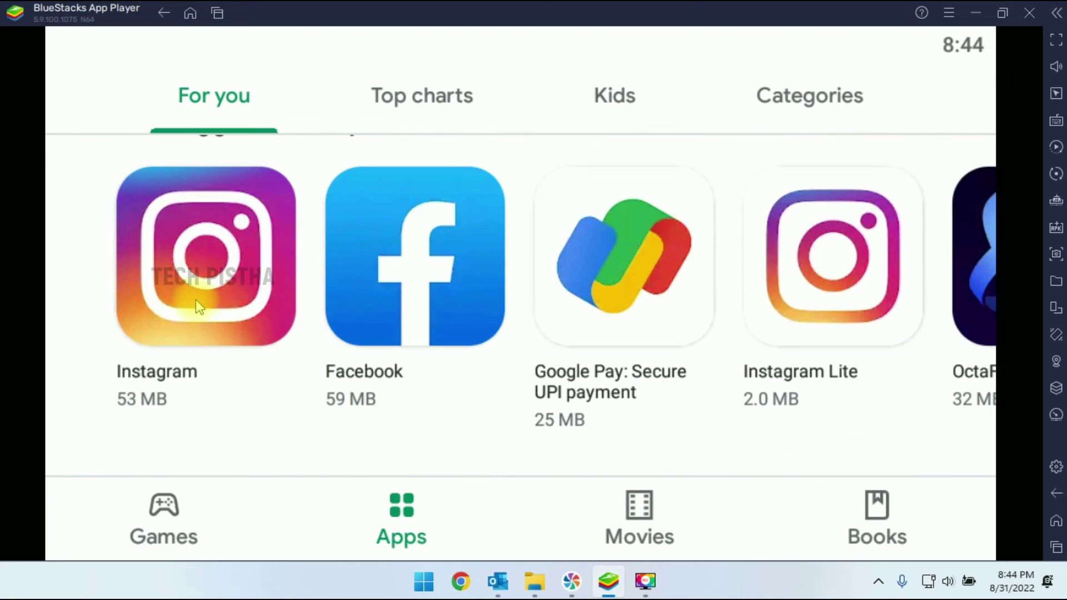
left_click(196, 299)
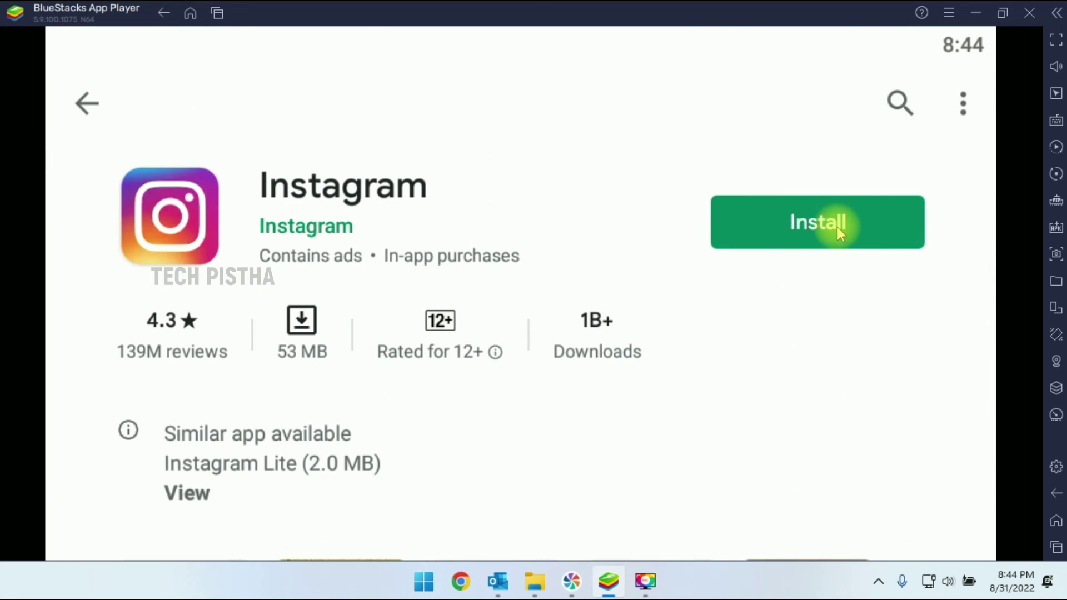
left_click(839, 226)
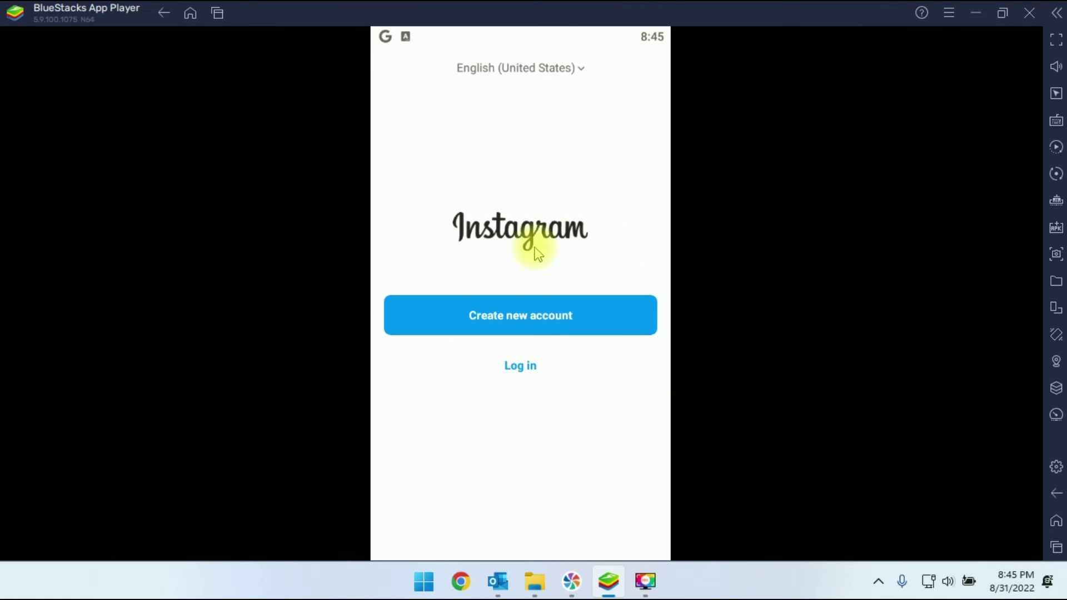
- View Instagram's login form and return to the player's home screen
left_click(537, 367)
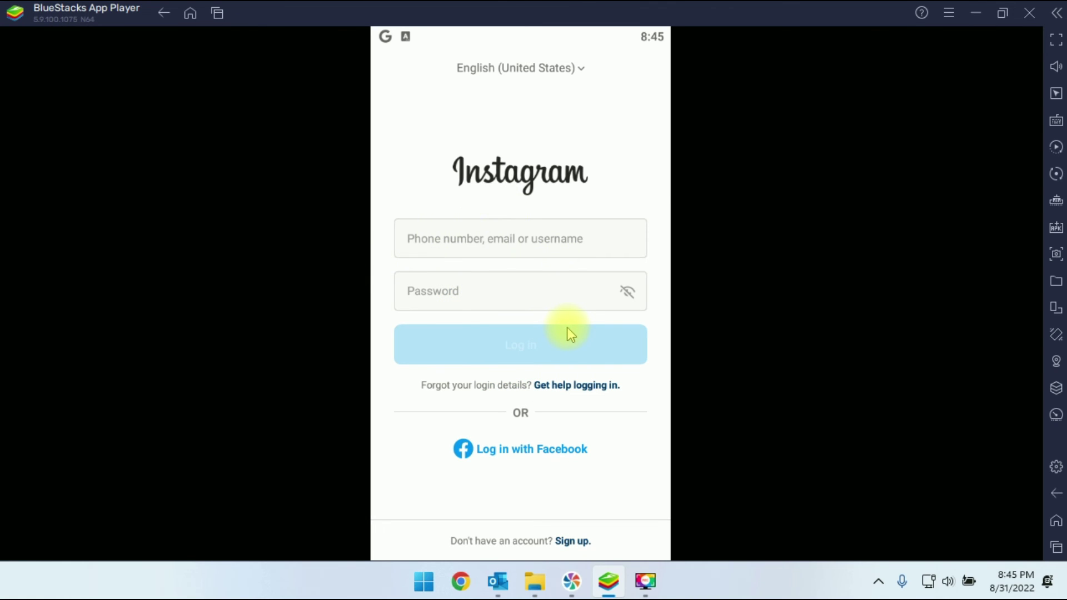
left_click(163, 14)
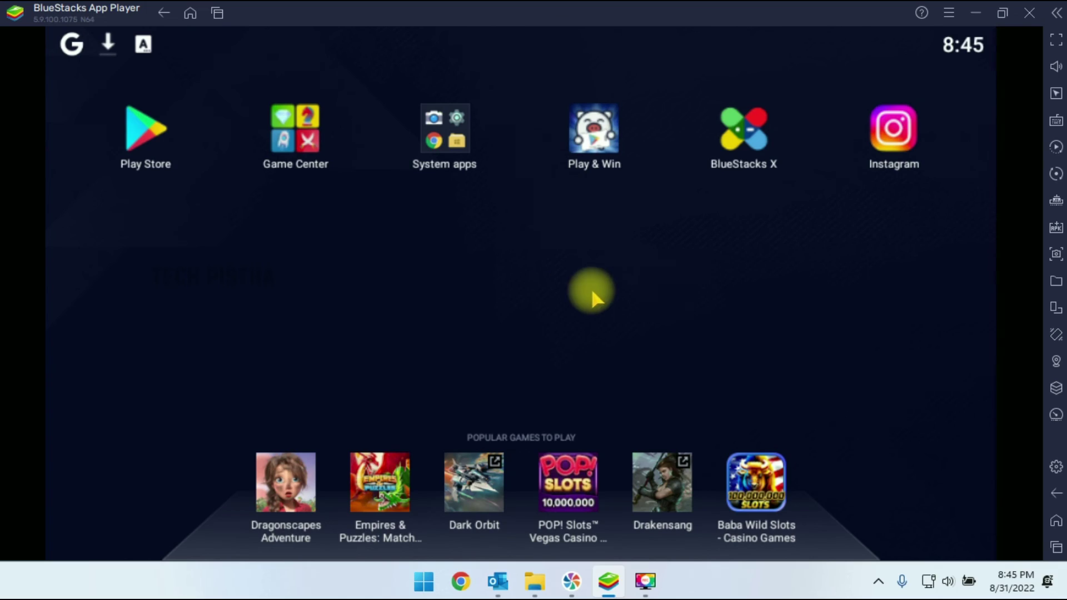